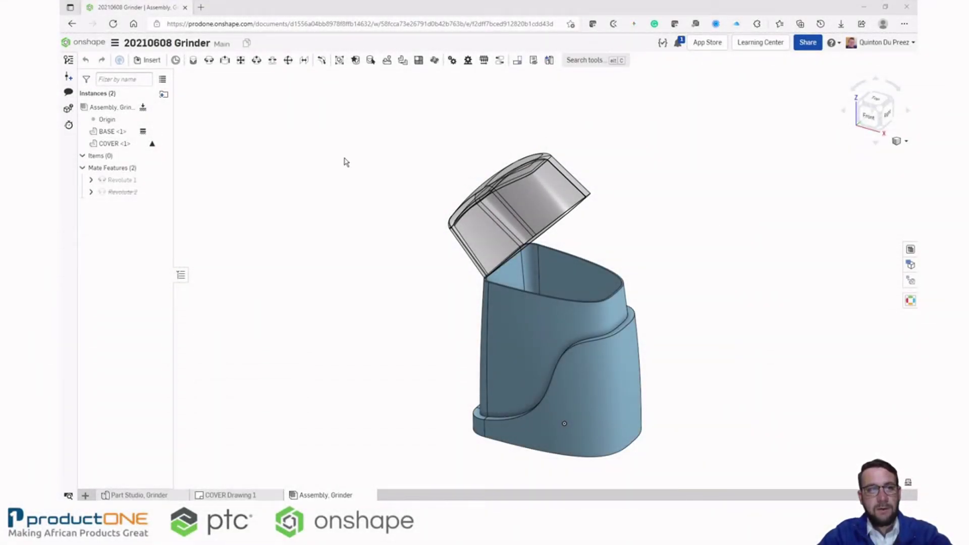
- Create version V6 of Main, keeping the default name, with description 'Changes made in this session'
click(68, 77)
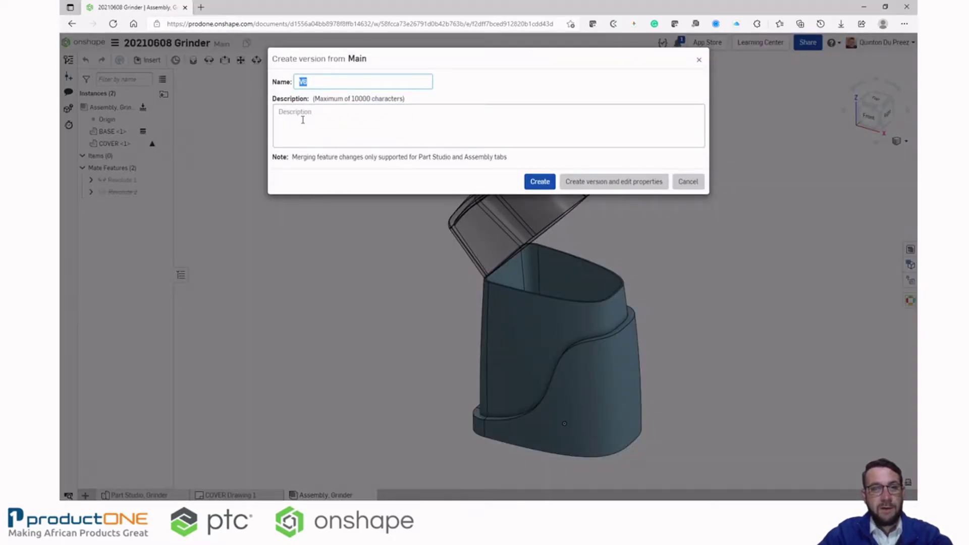
click(303, 119)
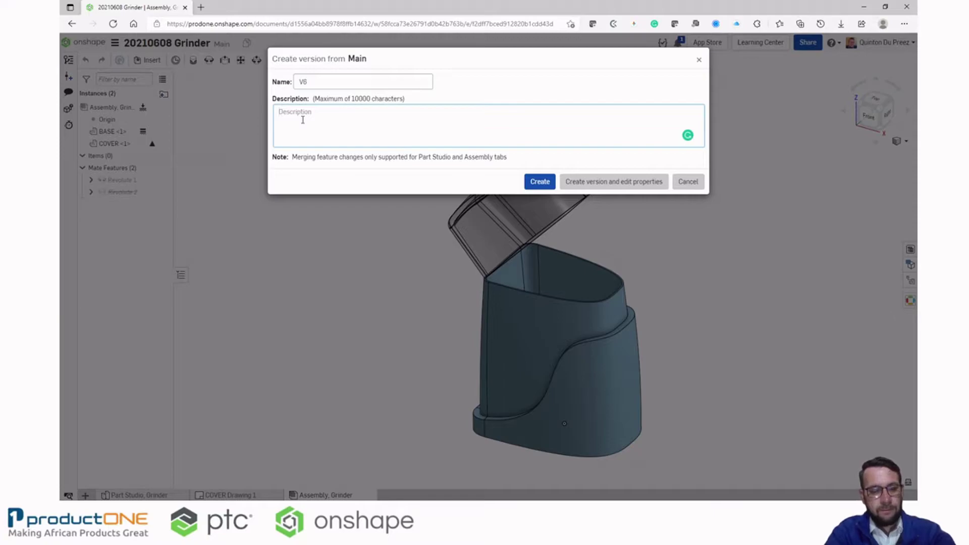
text(Changes made in this session)
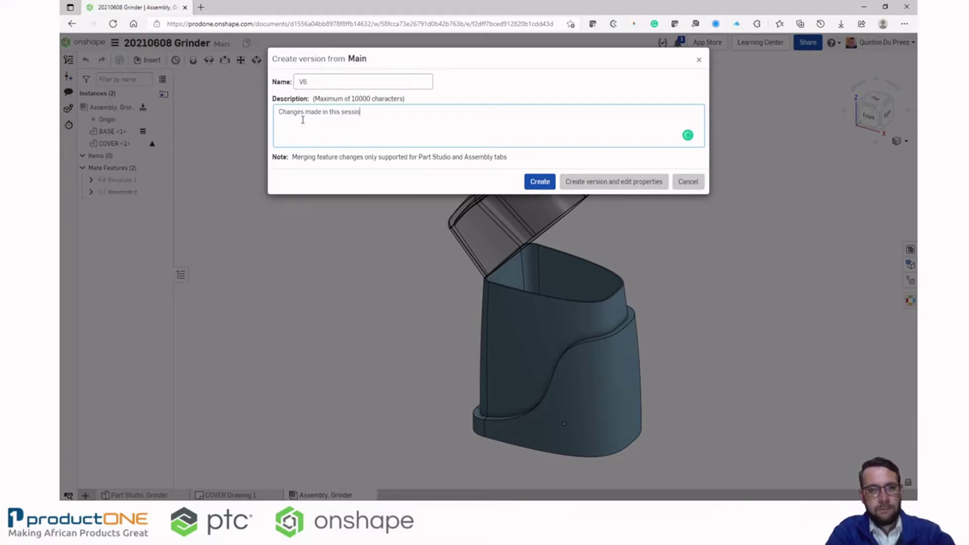
click(536, 181)
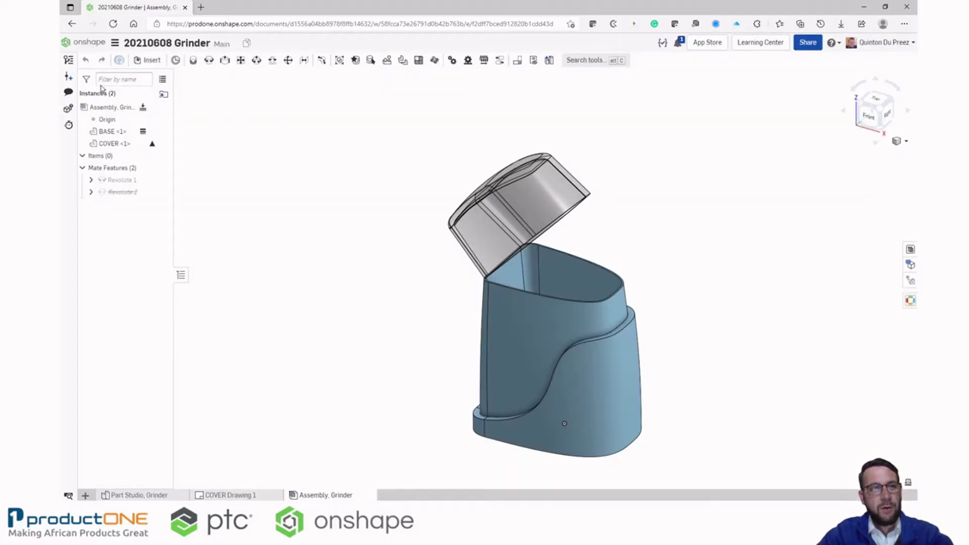
- Open the version history, expand V1's changes, and open version V6 view-only
click(69, 60)
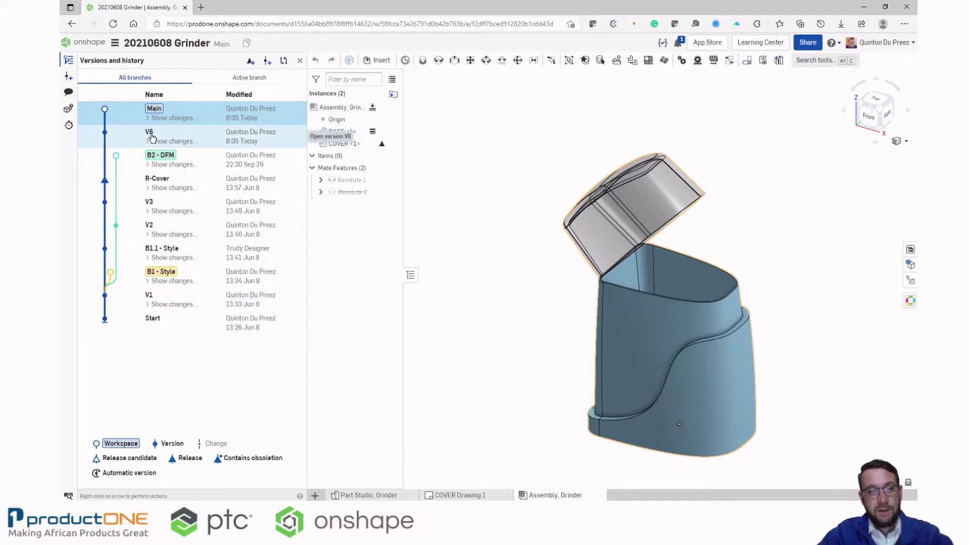
click(173, 305)
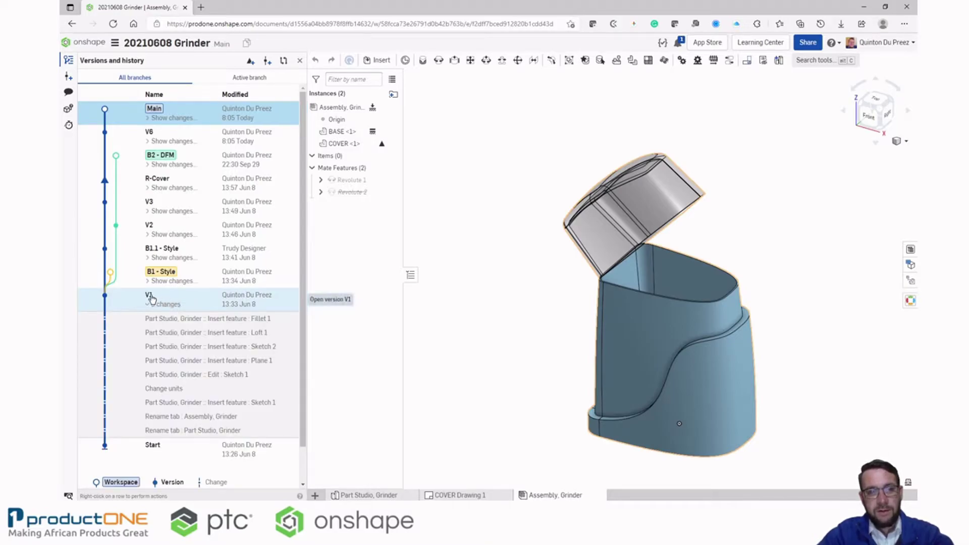
click(151, 298)
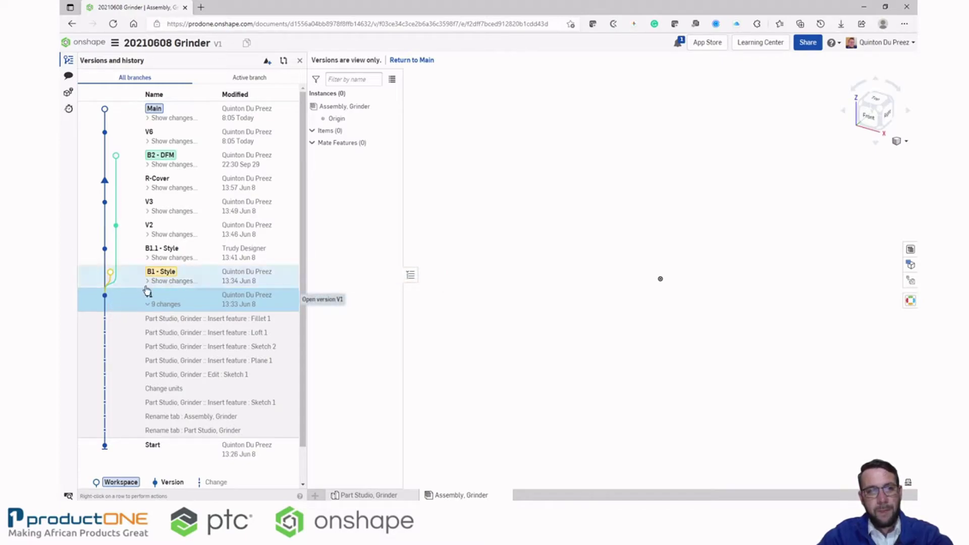
click(176, 134)
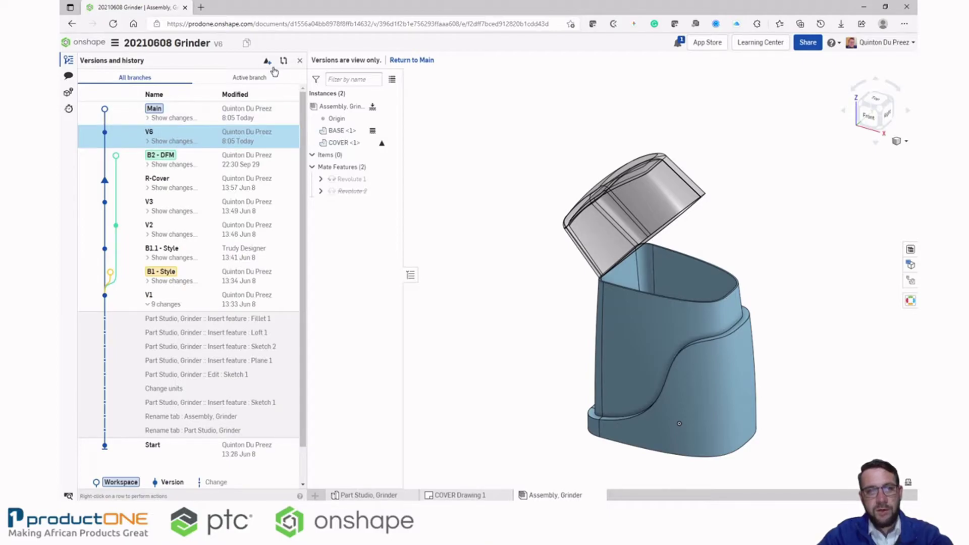
- Branch workspace B3 from V6 with description 'Adding detail', then close the history panel
right_click(192, 136)
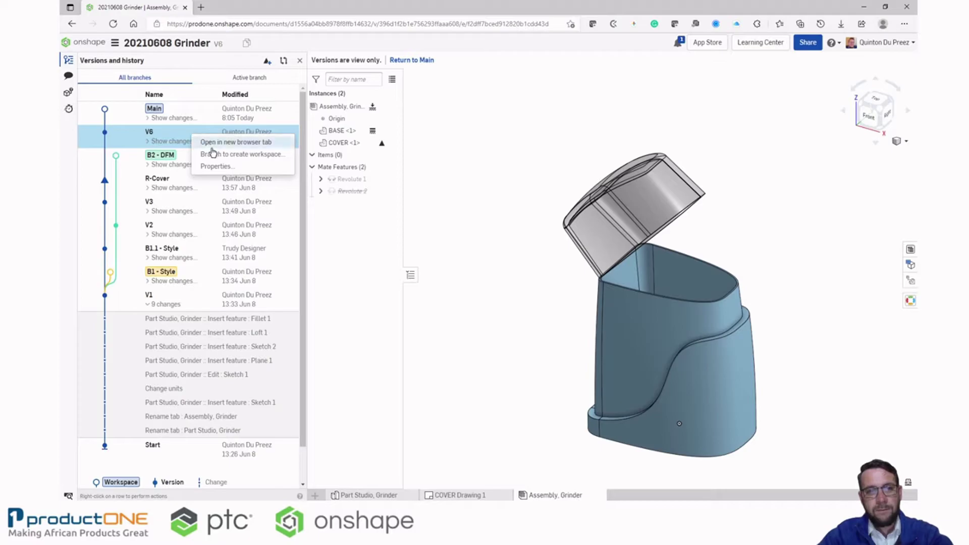
click(240, 153)
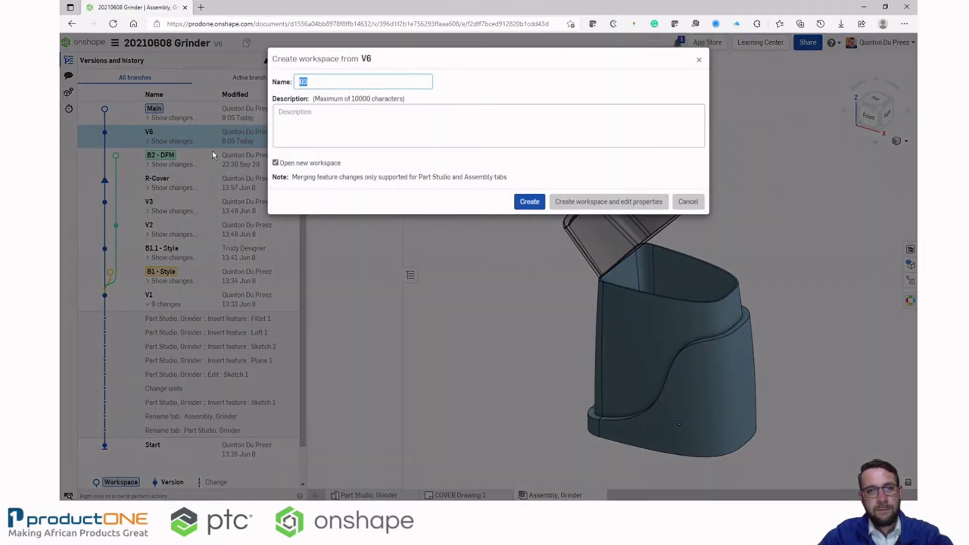
click(313, 115)
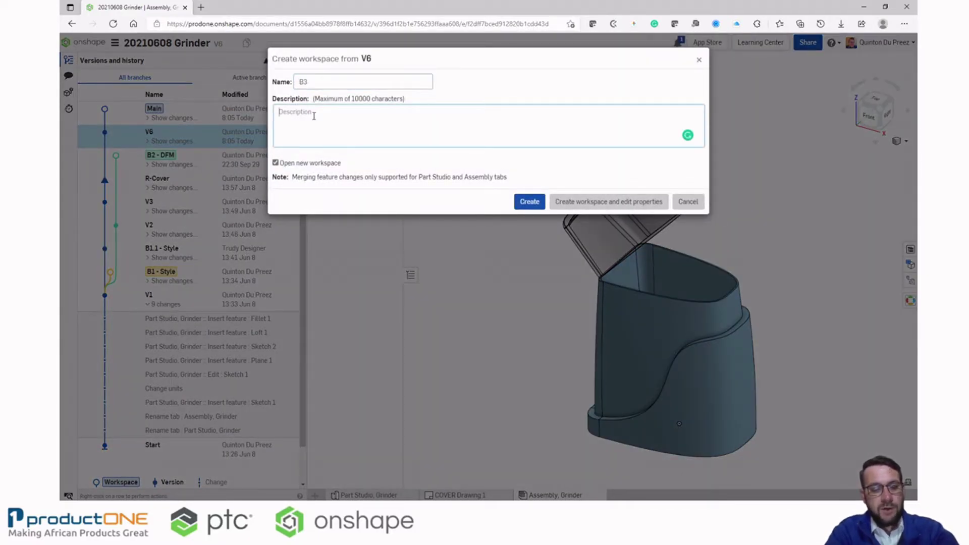
text(Adding detail)
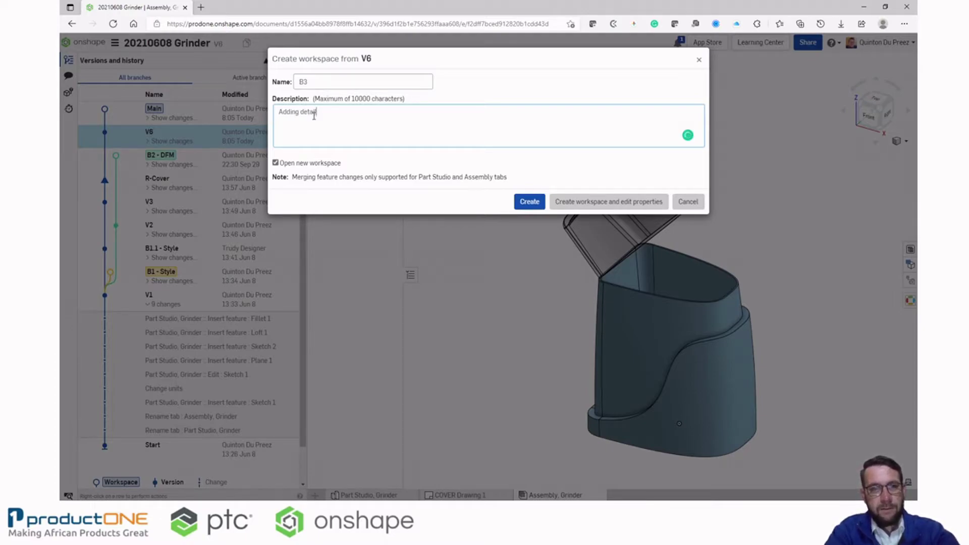
click(530, 201)
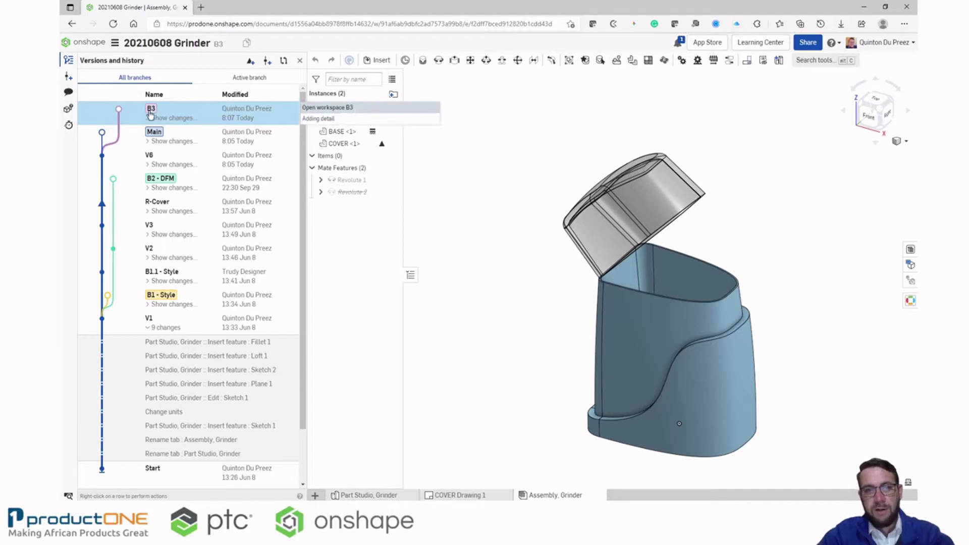
click(69, 61)
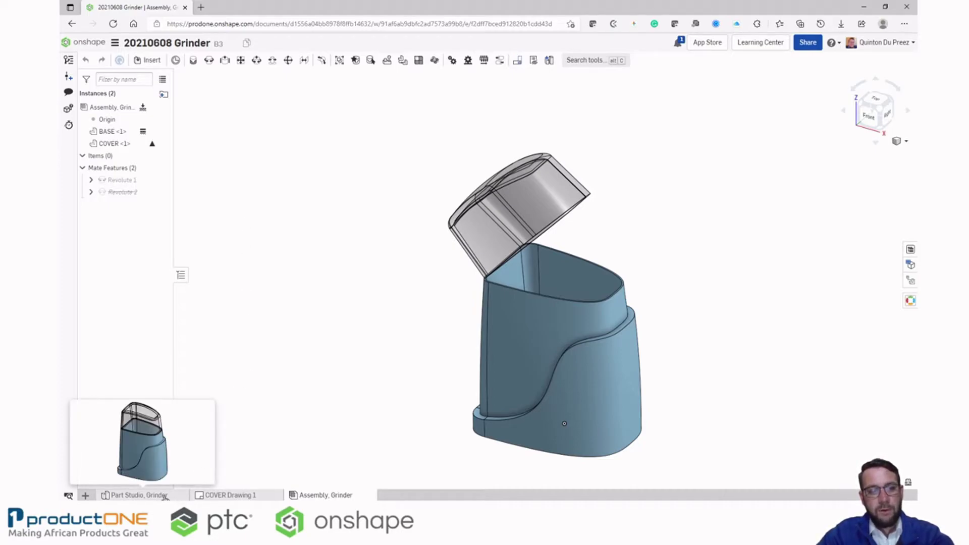
- In the Grinder Part Studio, fillet both curved split edges of BASE with a 0.1 in radius
click(139, 495)
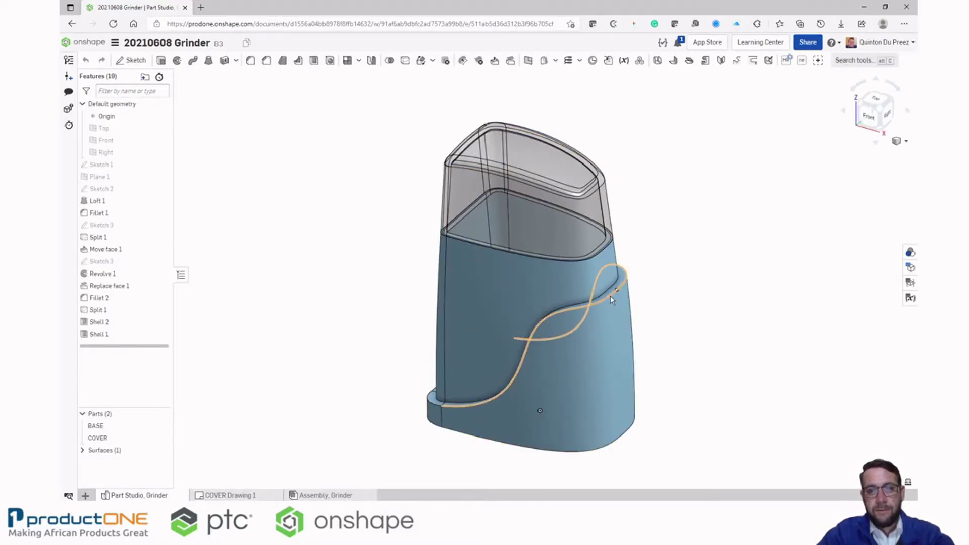
click(611, 296)
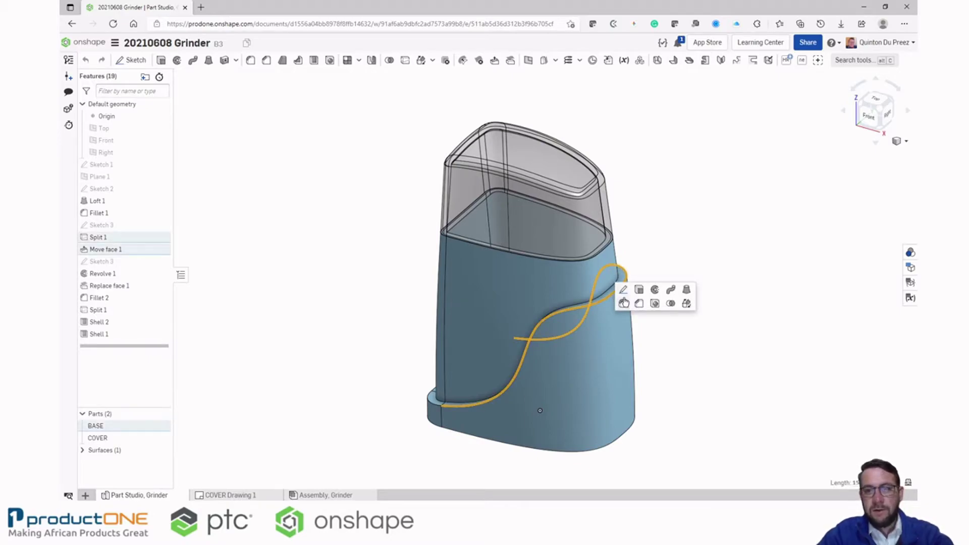
click(621, 304)
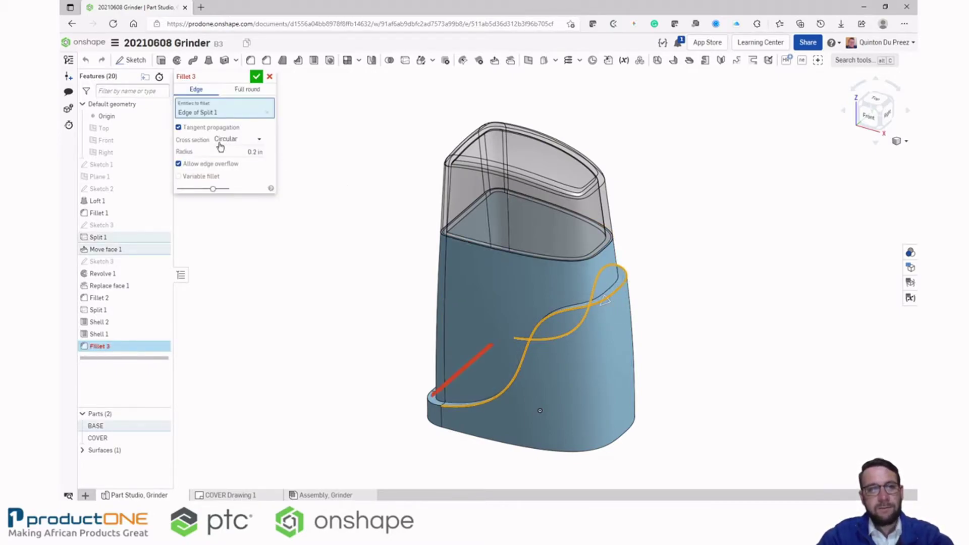
click(252, 151)
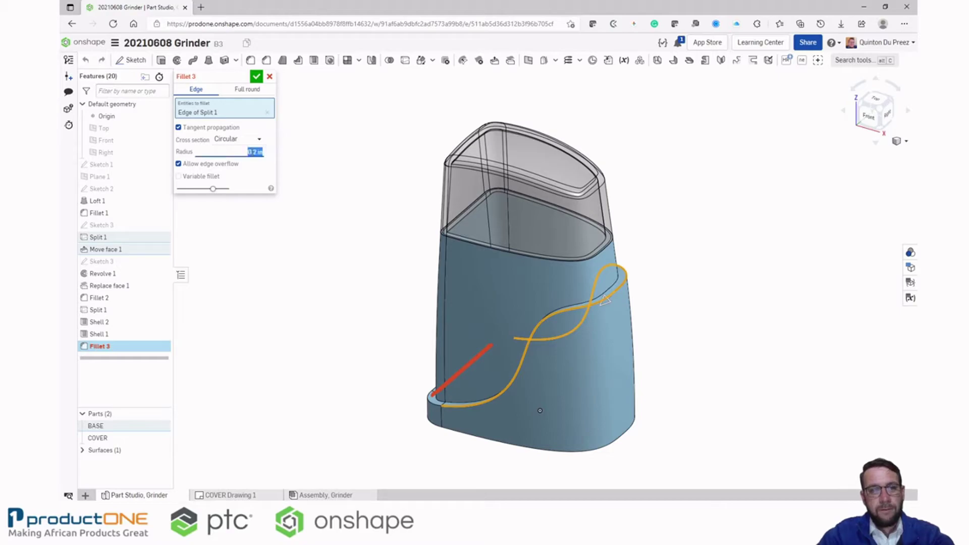
text(0)
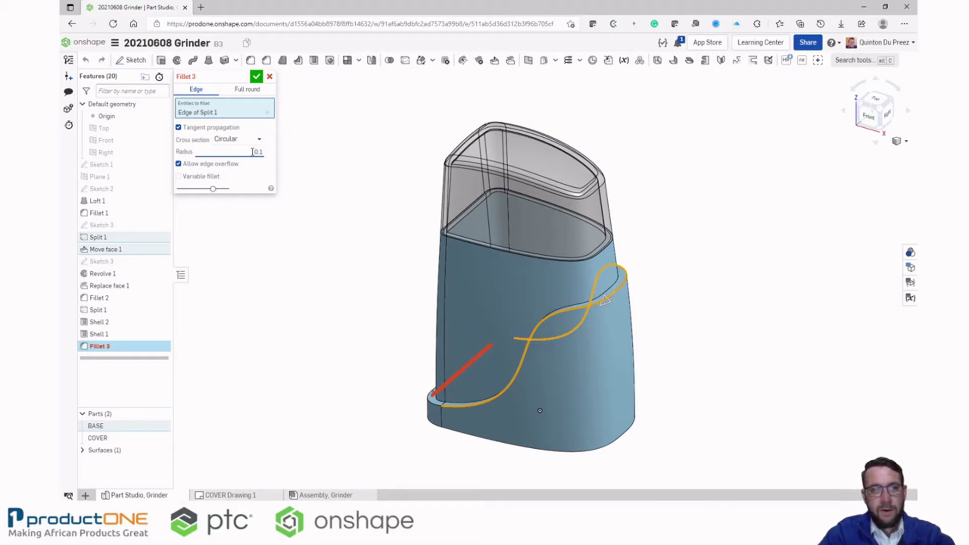
text(.1)
key(Return)
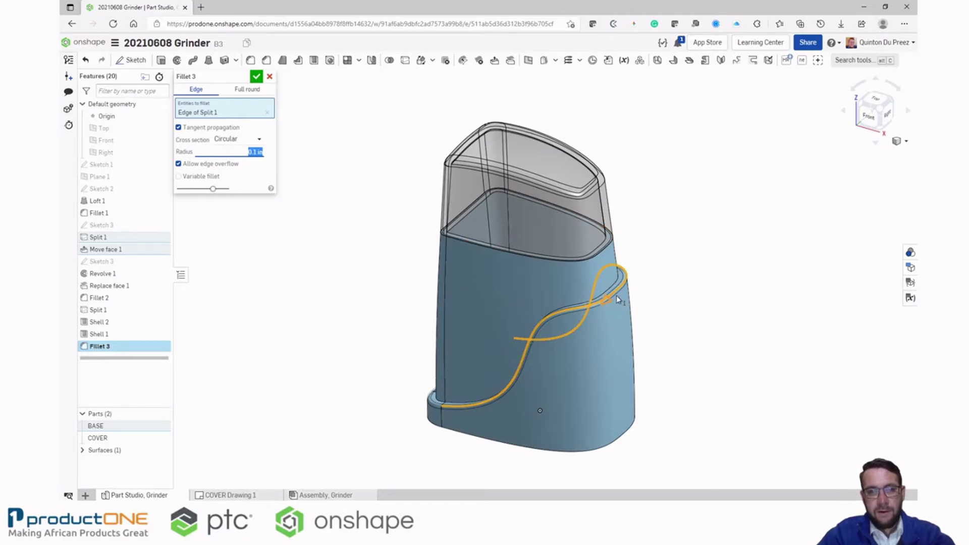
scroll(616, 293, up, 3)
click(600, 285)
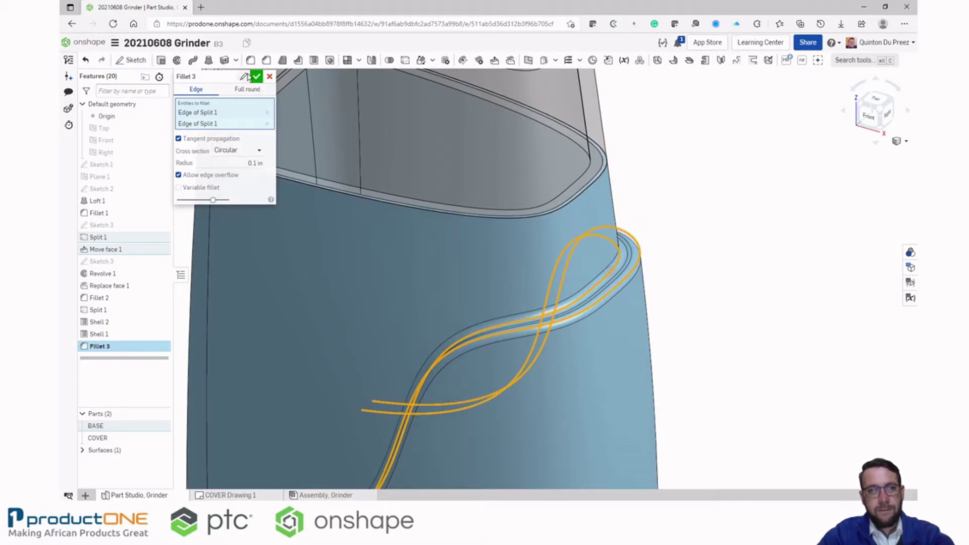
click(256, 77)
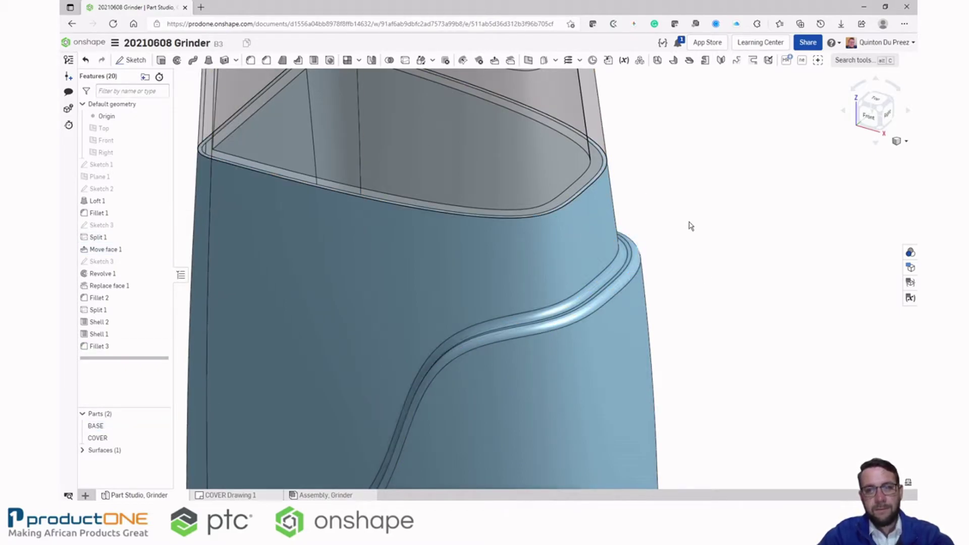
scroll(691, 226, down, 4)
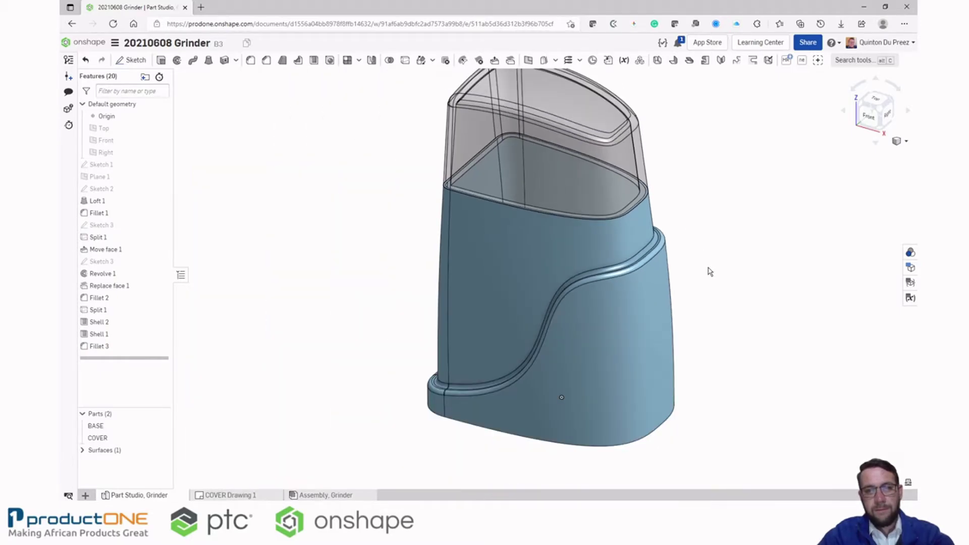
scroll(682, 331, down, 2)
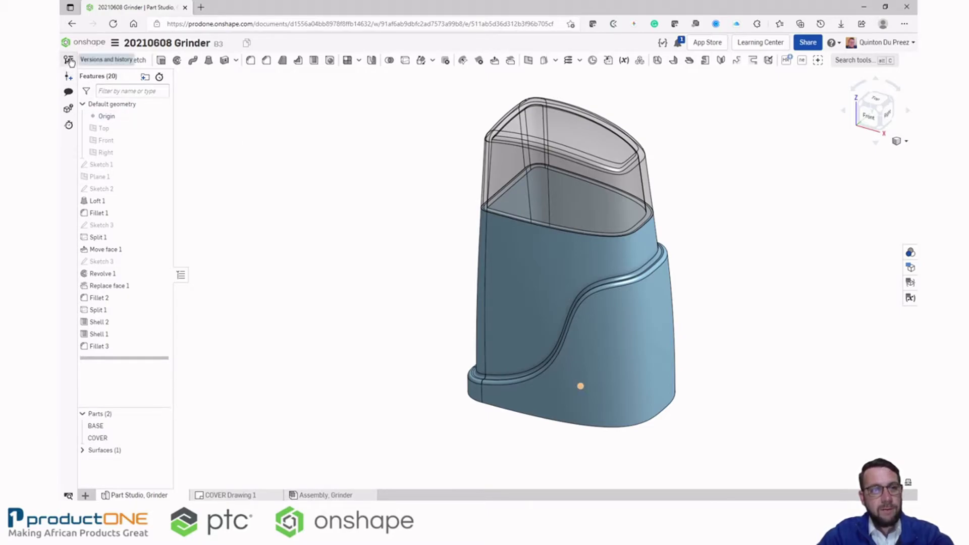
- Open the version history and expand B3's changes to reveal the Fillet 3 insertion
click(69, 60)
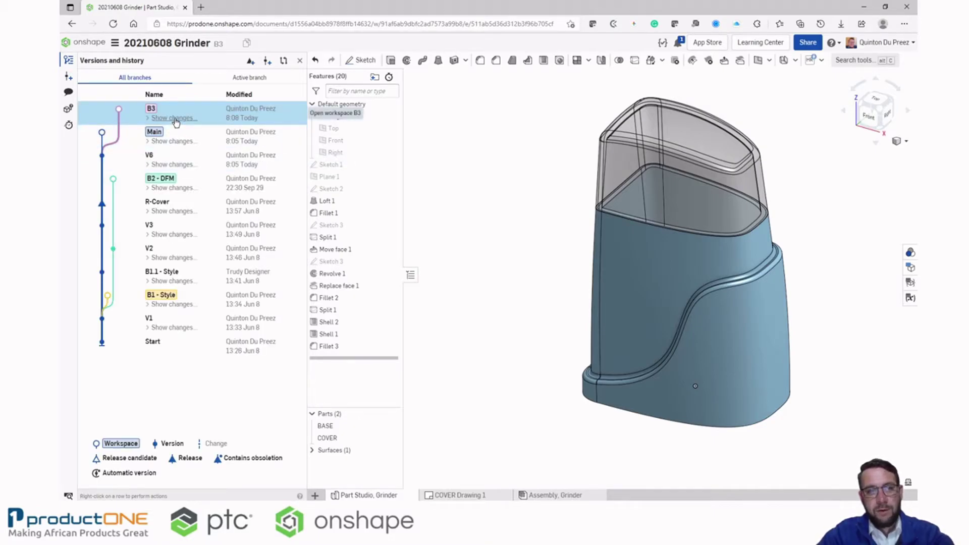
click(173, 118)
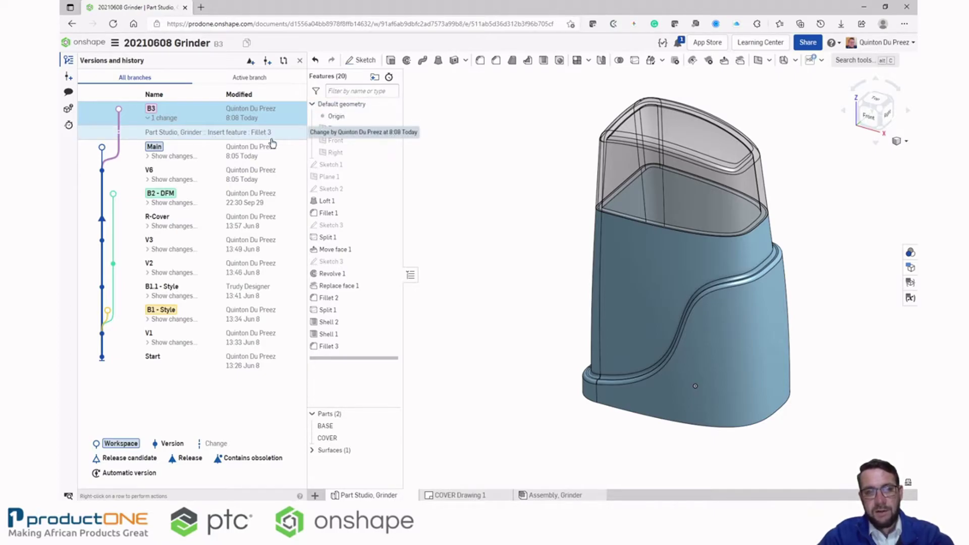
- Rename the 'COVER Drawing 1' tab to 'Drawing, Cover'
click(482, 497)
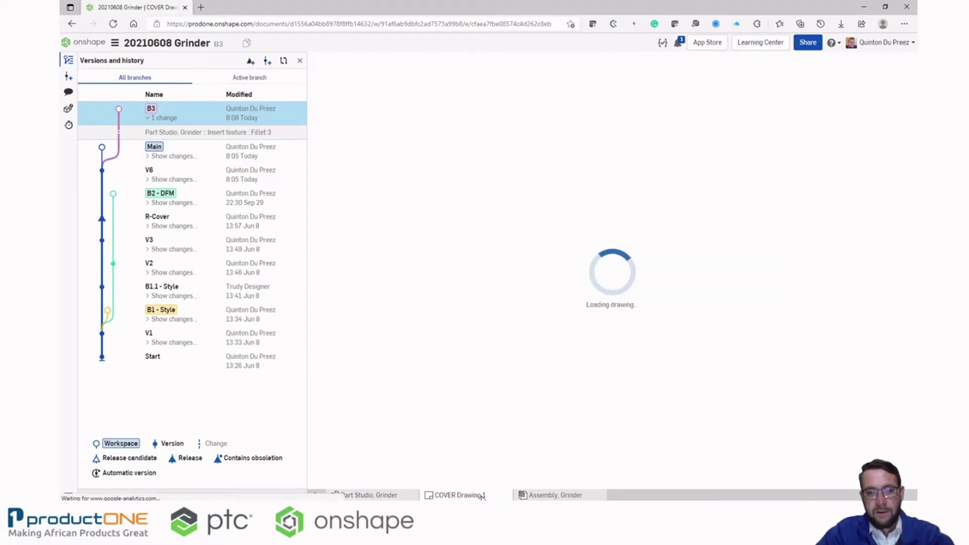
right_click(480, 495)
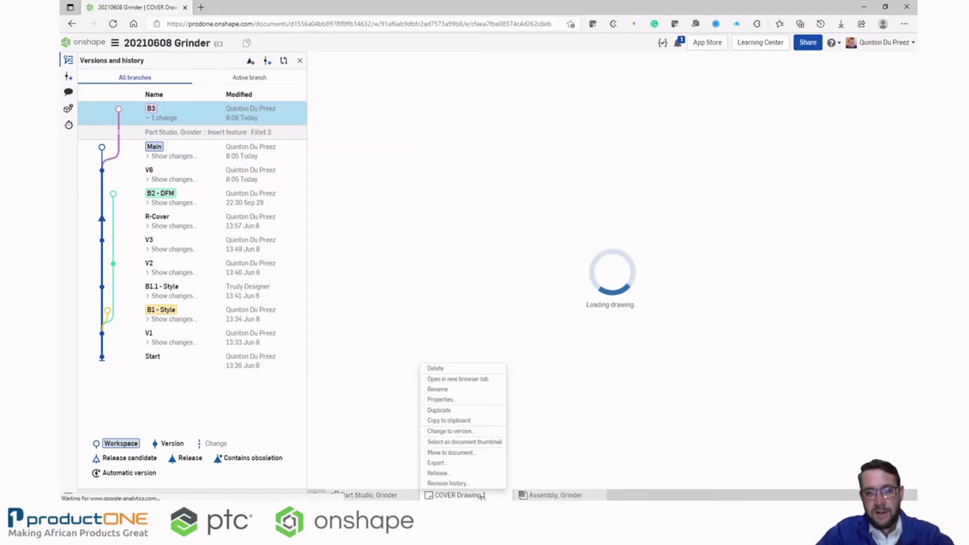
click(438, 389)
click(488, 493)
key(BackSpace)
key(BackSpace)
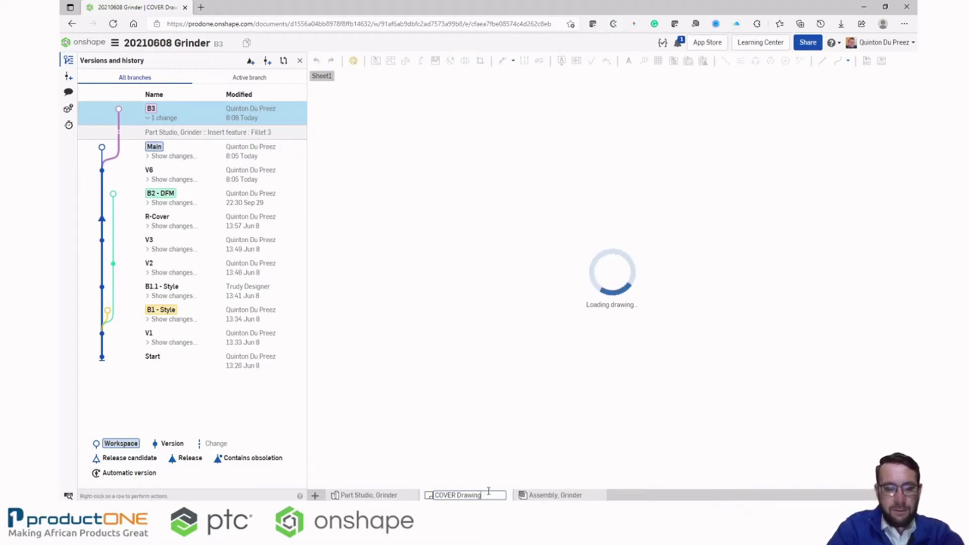
text(, Cover)
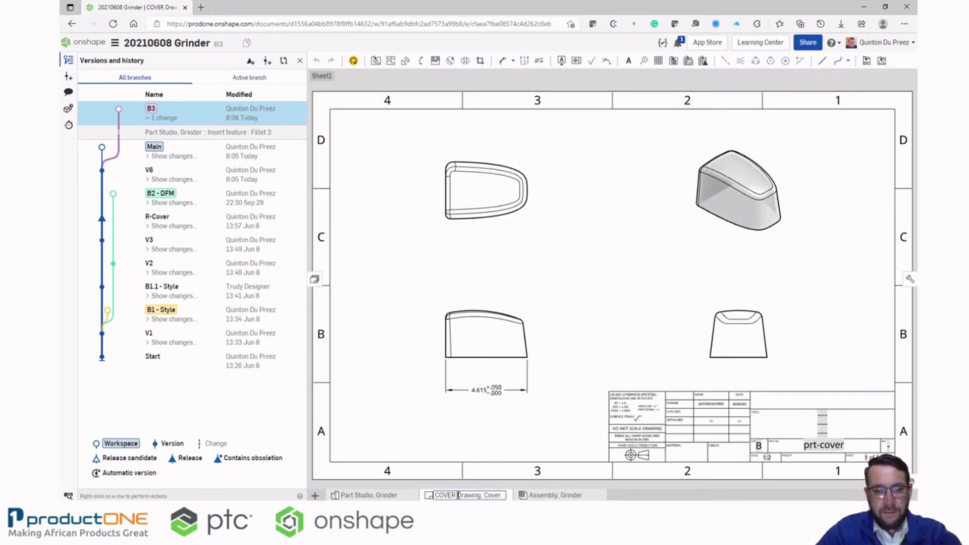
click(458, 495)
key(BackSpace)
key(BackSpace)
key(BackSpace)
key(BackSpace)
key(BackSpace)
key(BackSpace)
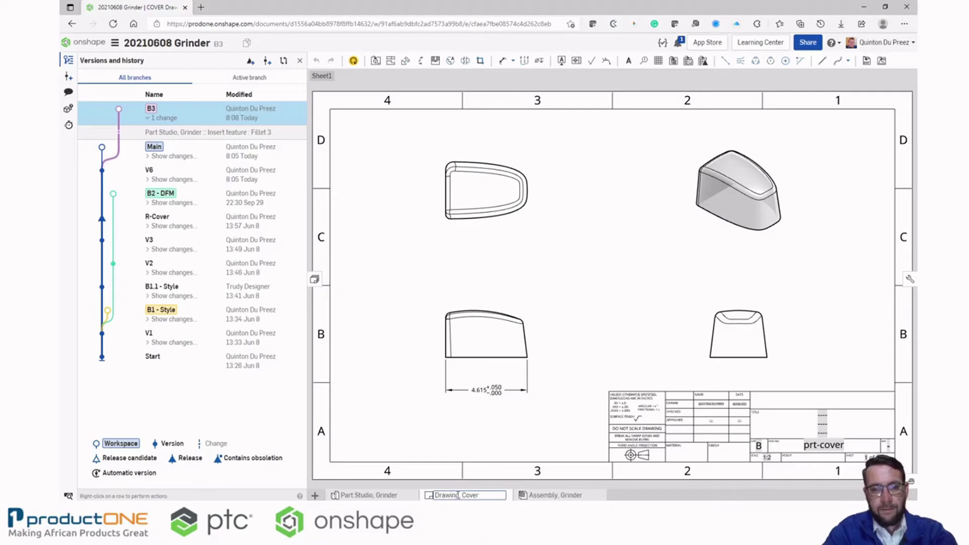
key(Return)
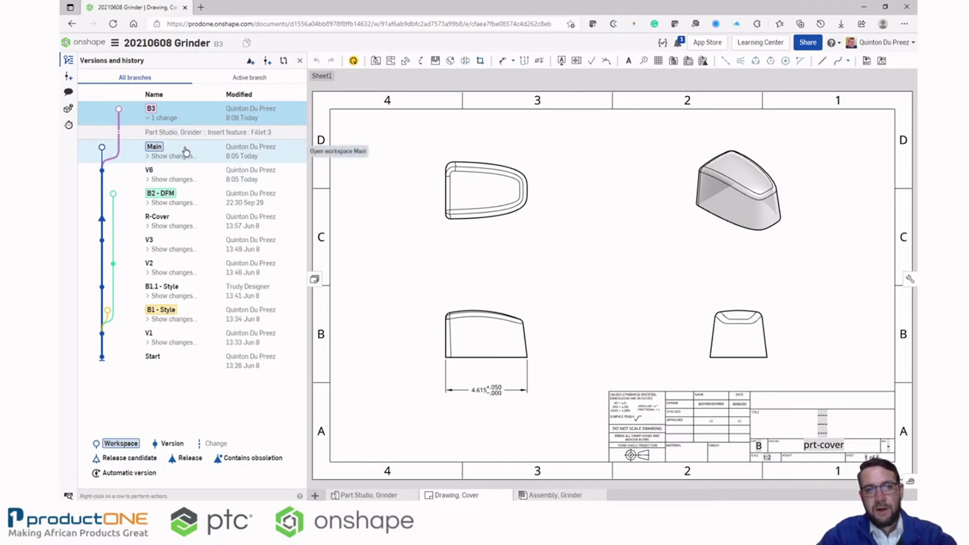
- View the cover drawing in Main, then return to B3, collapse its changes, and show the Grinder Part Studio
click(186, 151)
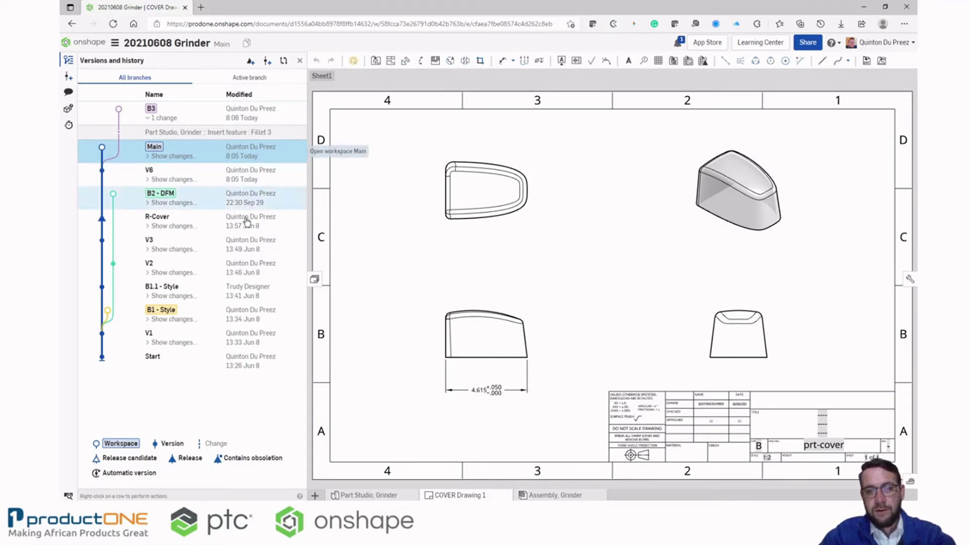
mouse_move(491, 497)
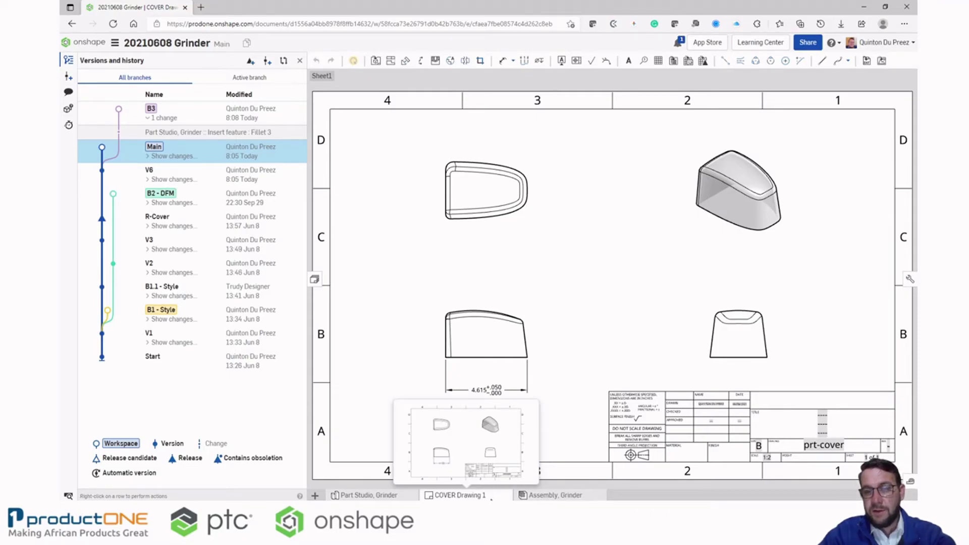
click(178, 110)
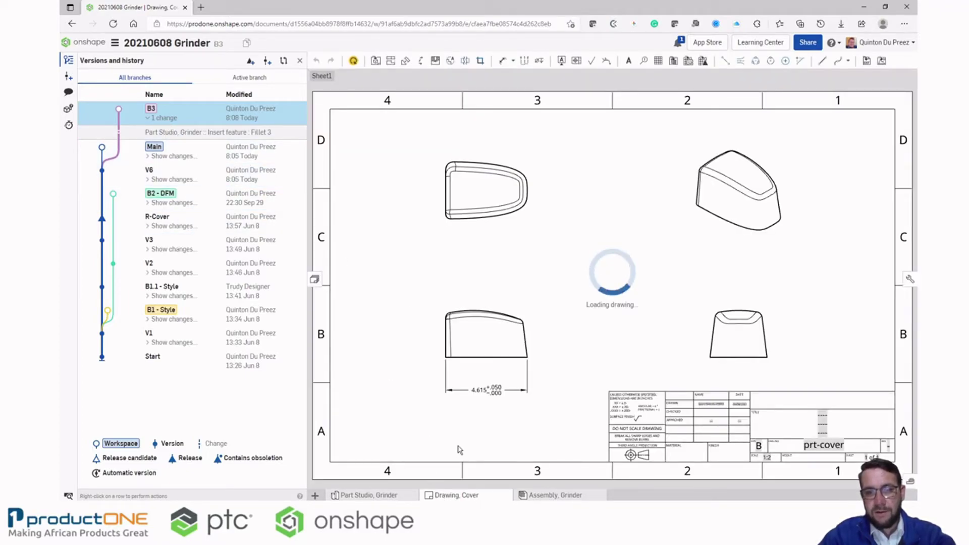
click(170, 119)
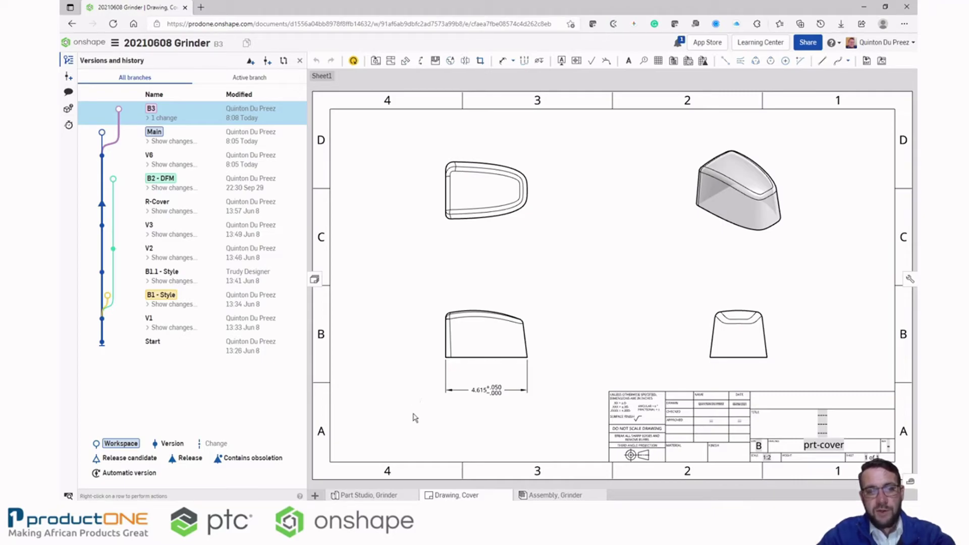
click(376, 496)
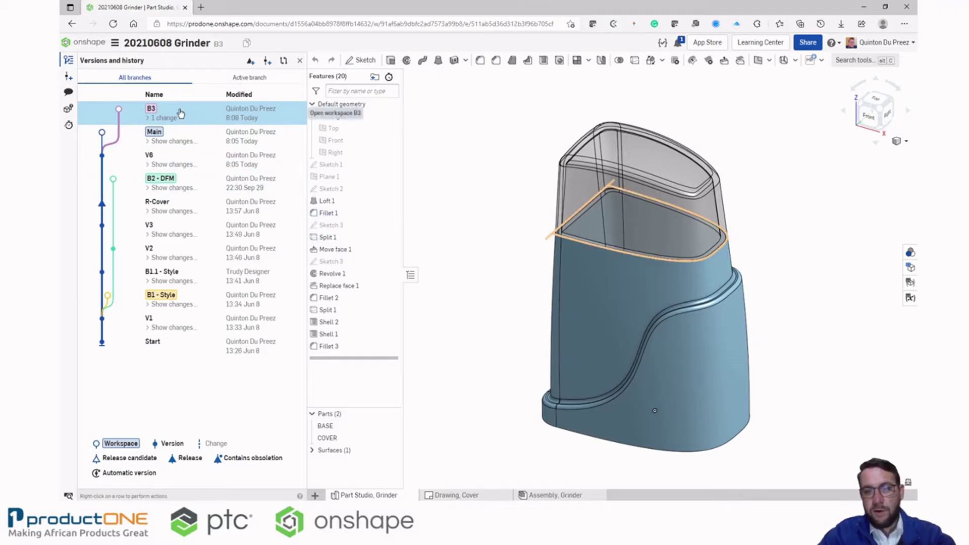
click(184, 140)
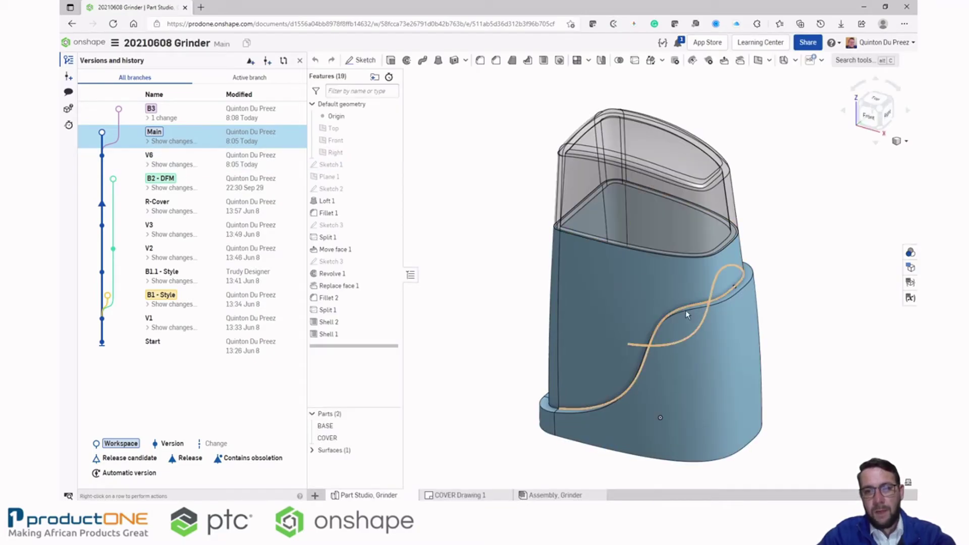
click(186, 112)
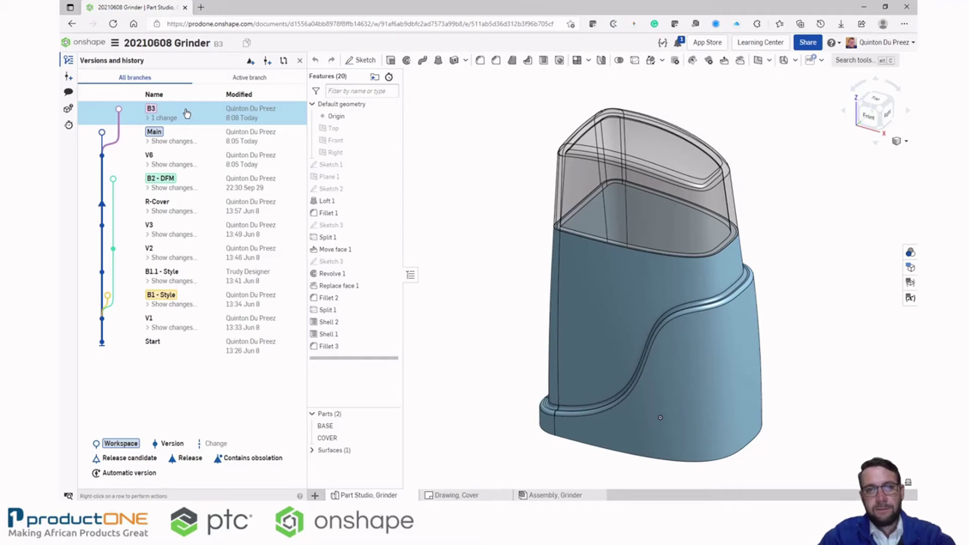
- Compare B3 against Main and inspect Fillet 3, the 0.1 in fillet only in B3
click(284, 62)
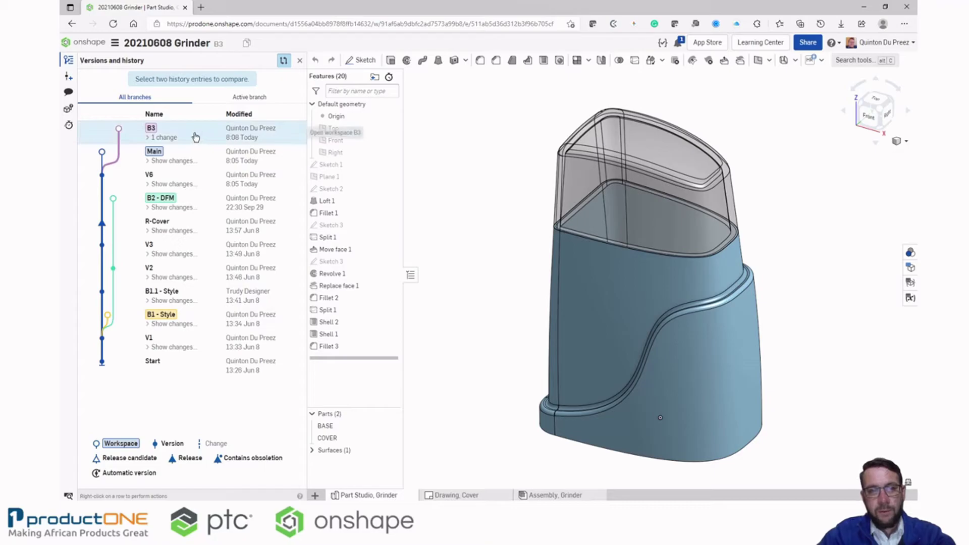
click(204, 161)
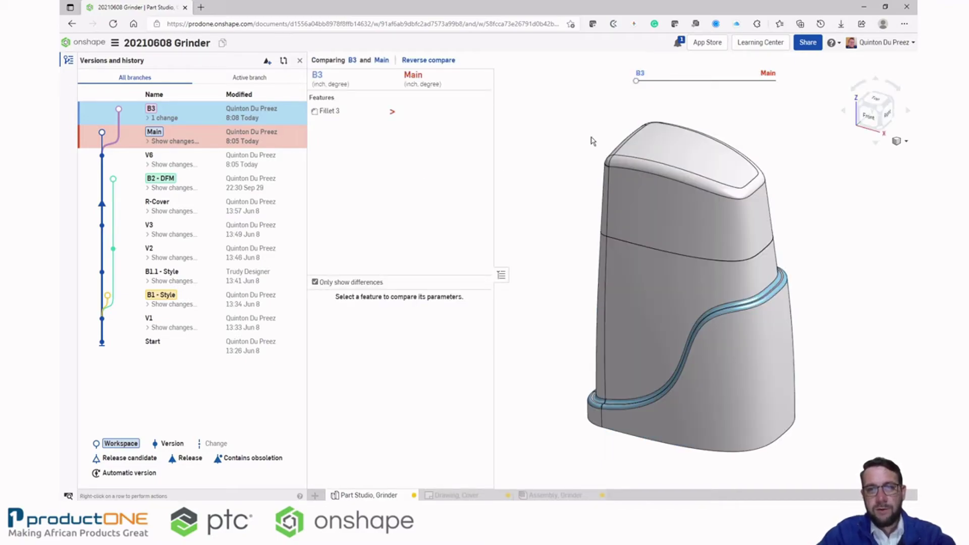
drag(636, 81, 710, 81)
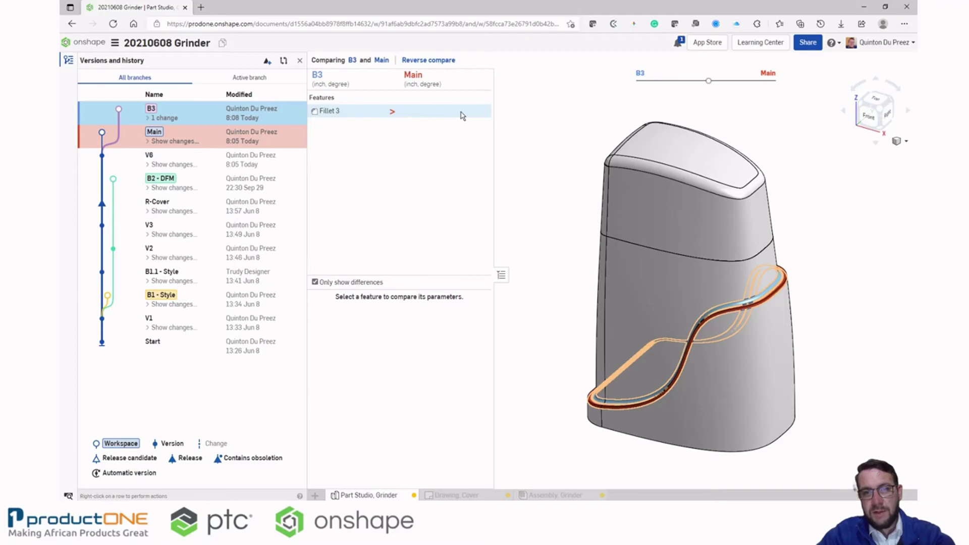
click(351, 115)
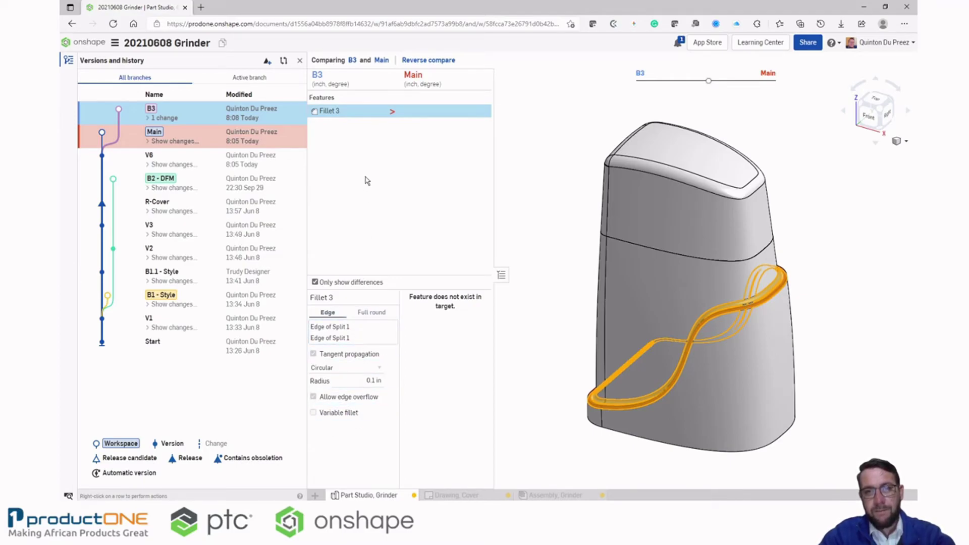
- Exit the comparison and open the Main workspace, whose Part Studio lacks Fillet 3
double_click(169, 137)
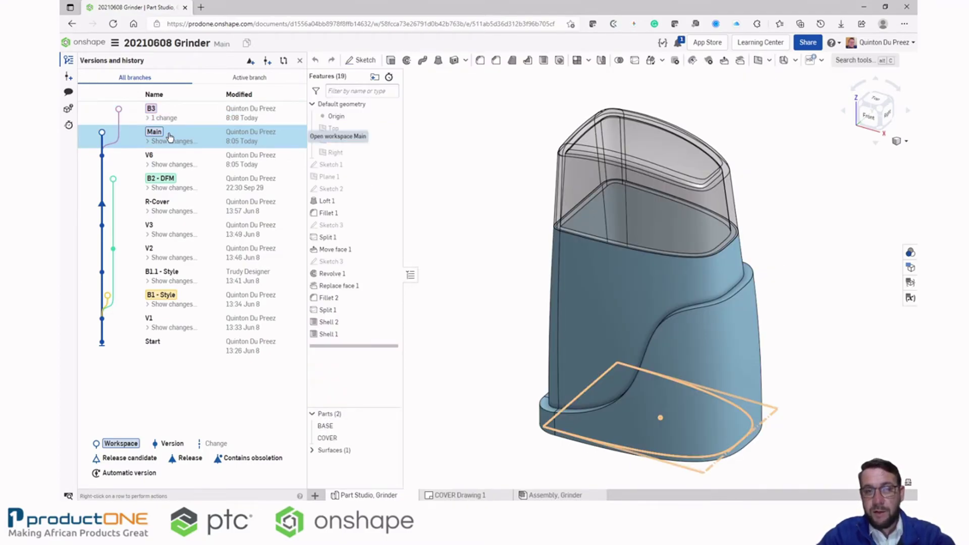
double_click(169, 137)
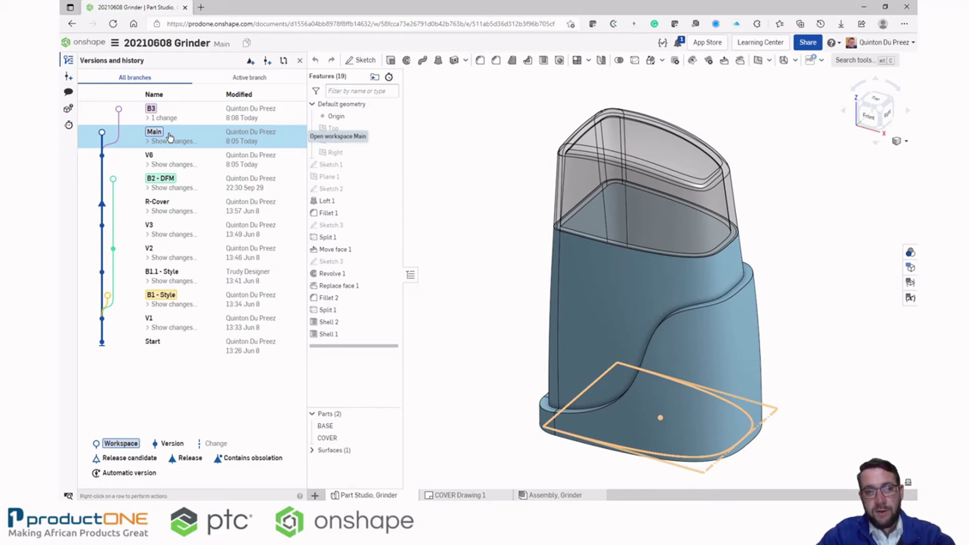
- Create version V7 of Main, keeping the default name, with description '20211012'
click(69, 77)
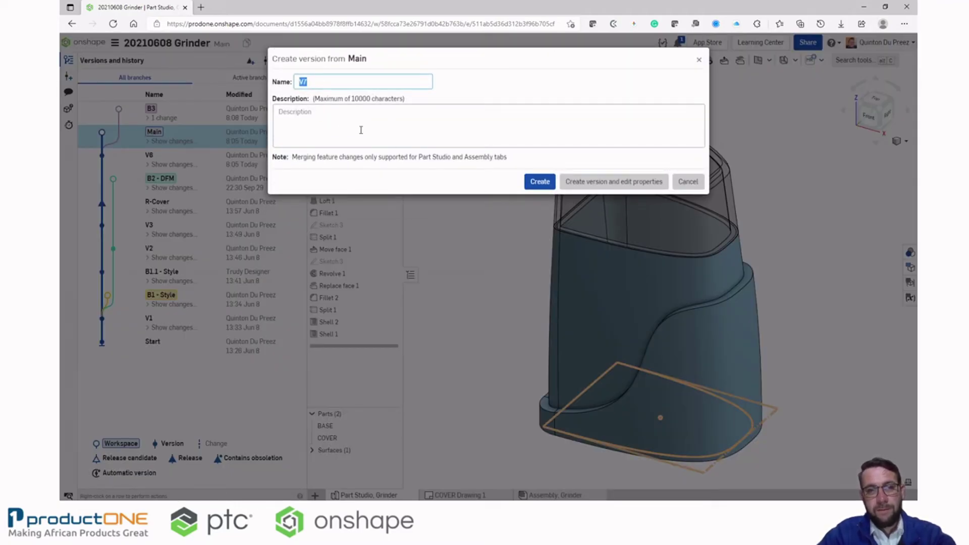
click(319, 118)
text(20211012)
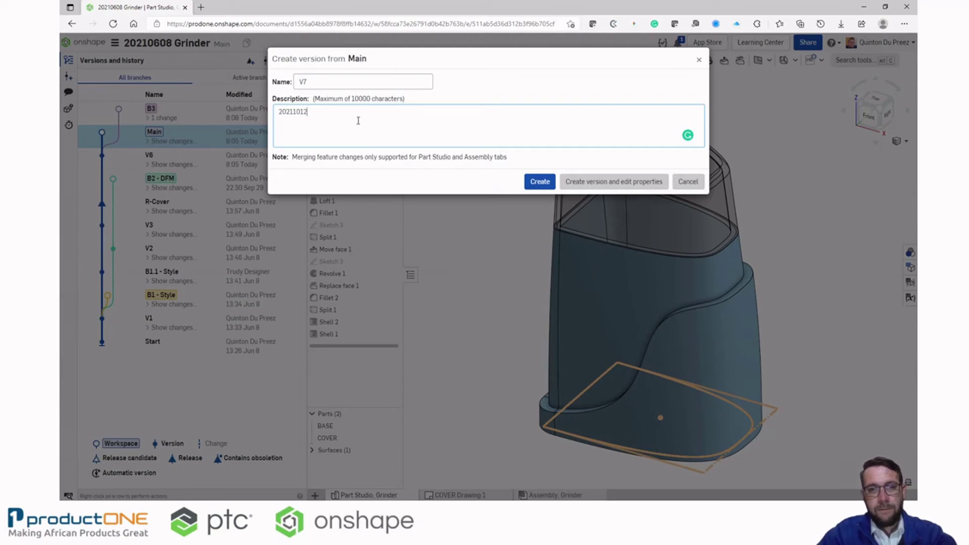
click(537, 182)
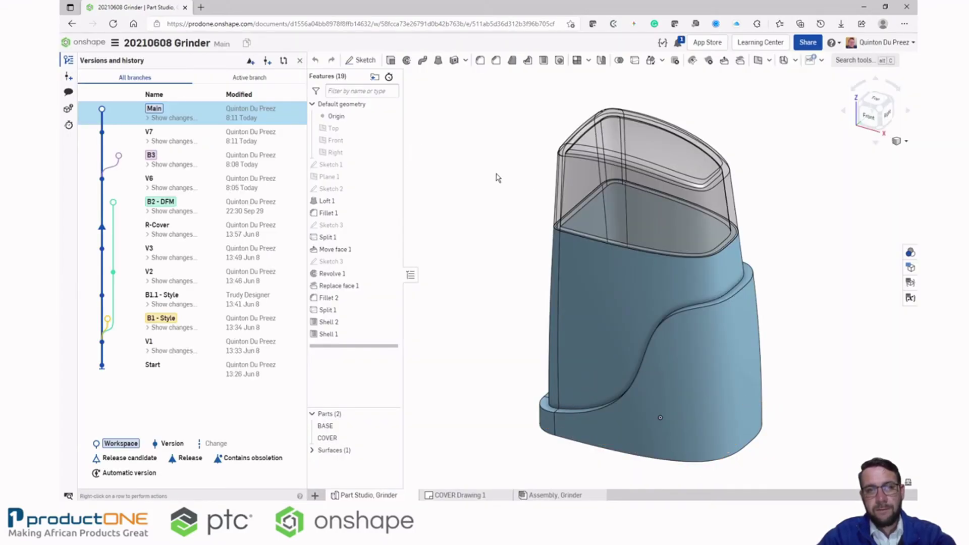
- Merge B3 into Main, check the Merge from B3 change, and close the history panel
right_click(182, 160)
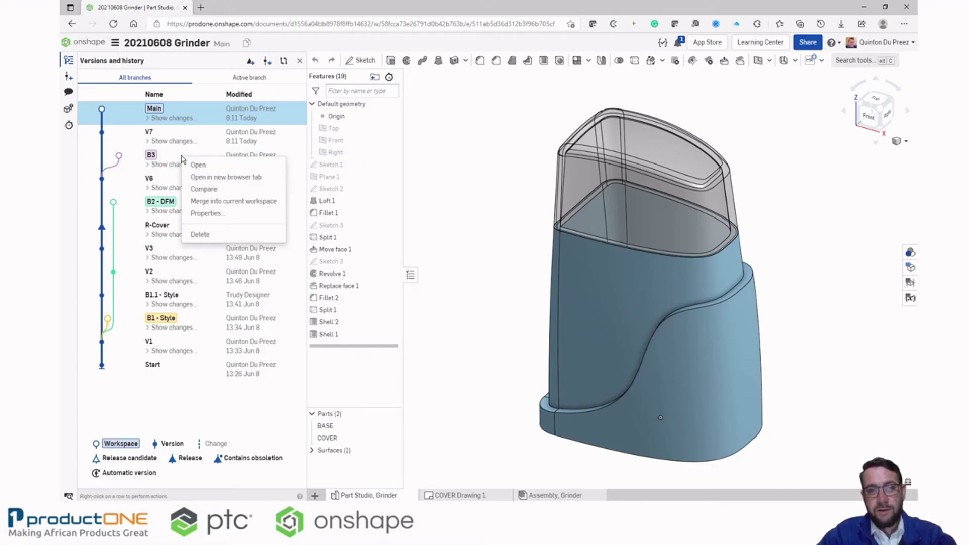
click(234, 201)
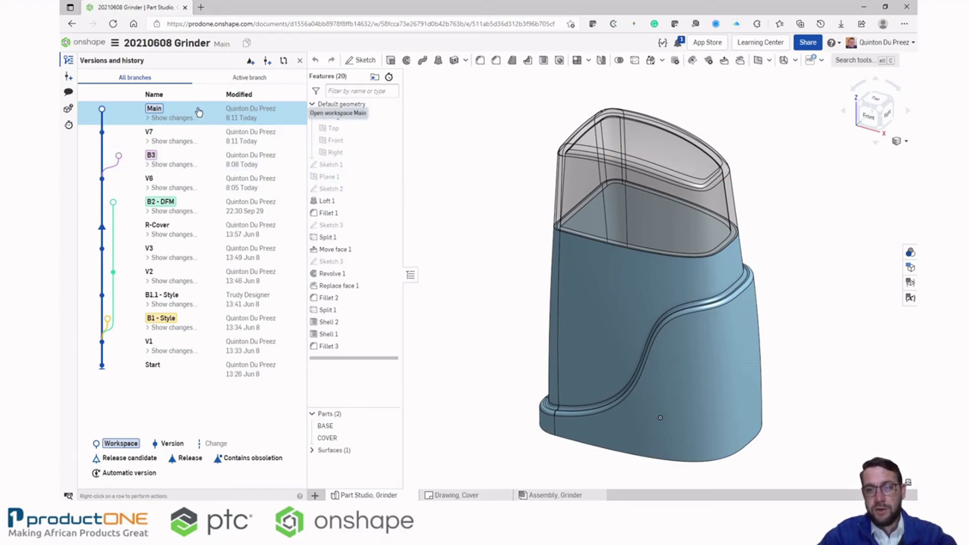
click(185, 119)
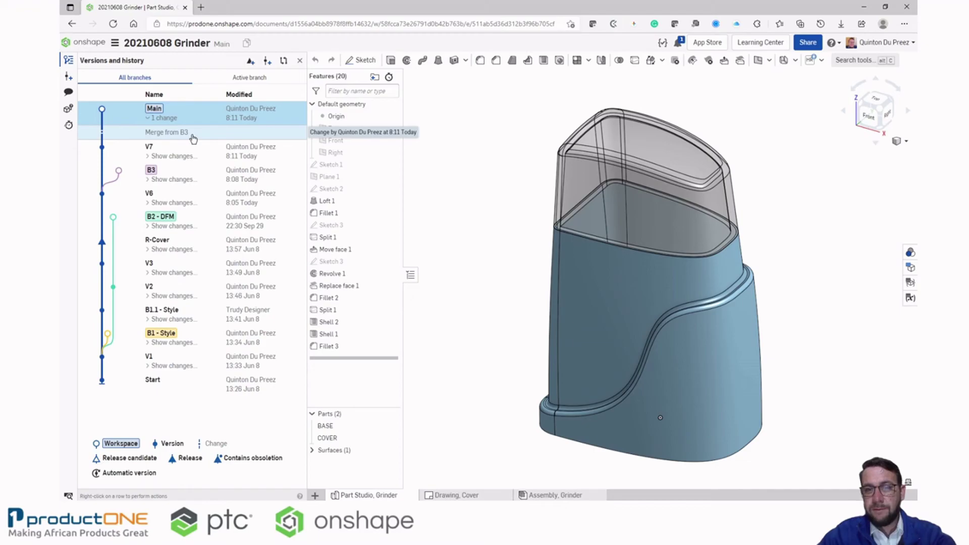
click(194, 139)
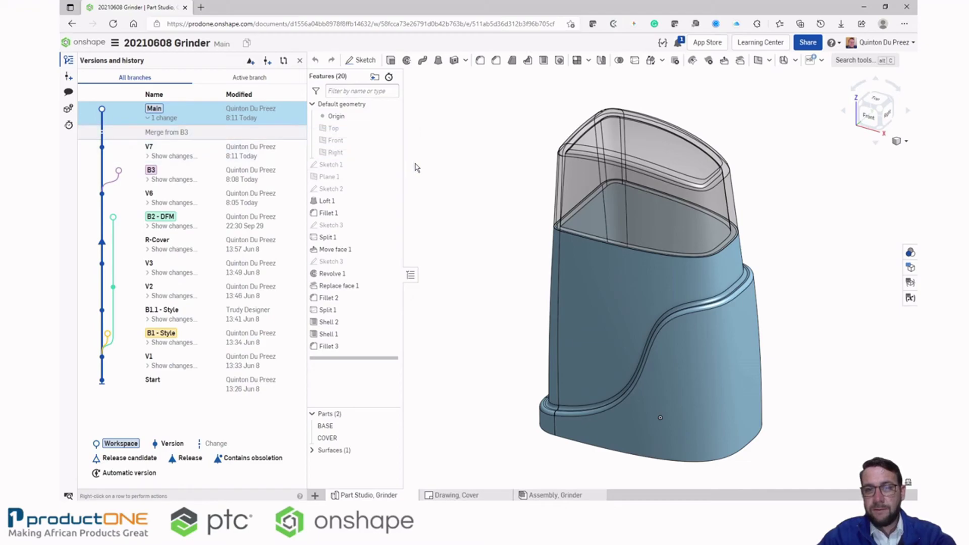
click(68, 60)
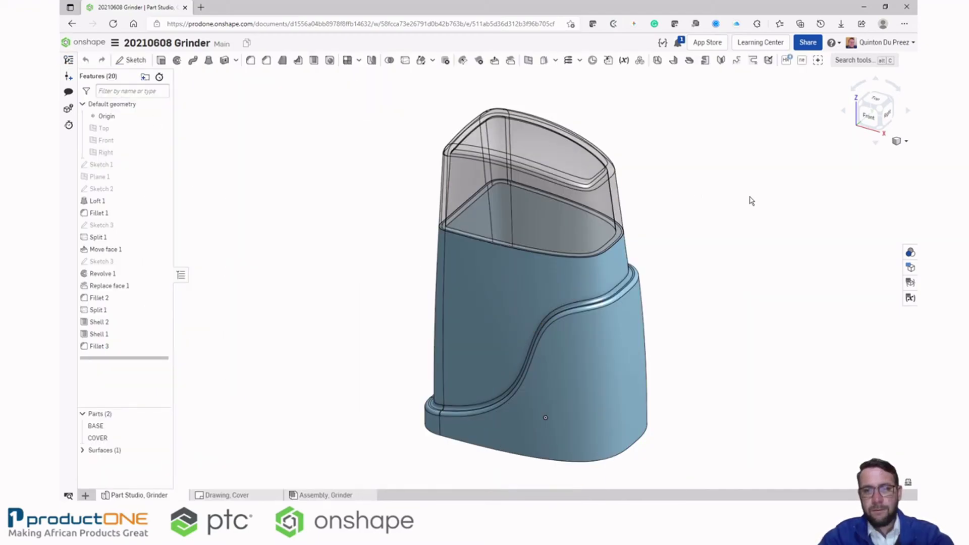